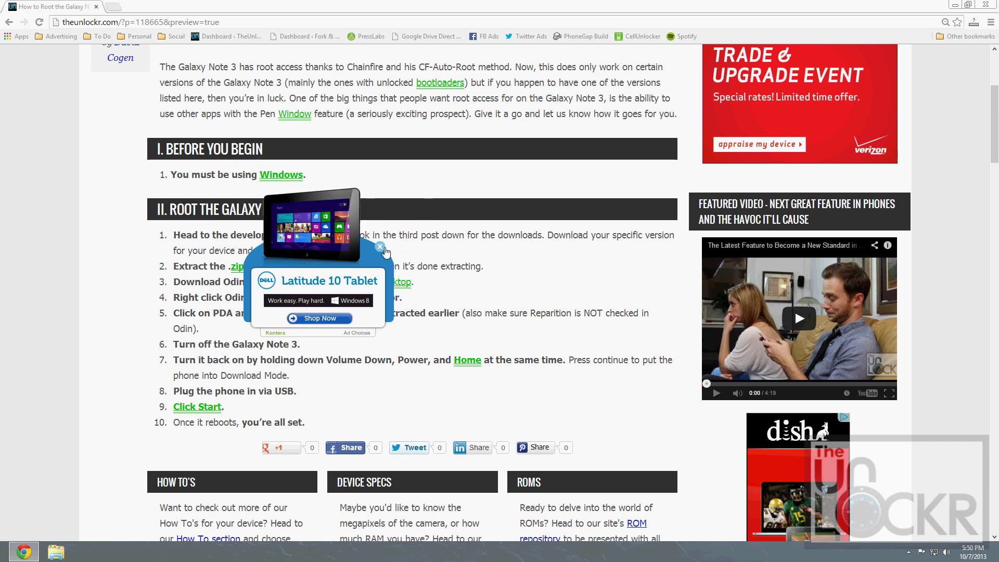
Step: Open Chainfire's CF-Auto-Root XDA thread and scroll down to its SM-N900T download link
click(381, 247)
click(331, 235)
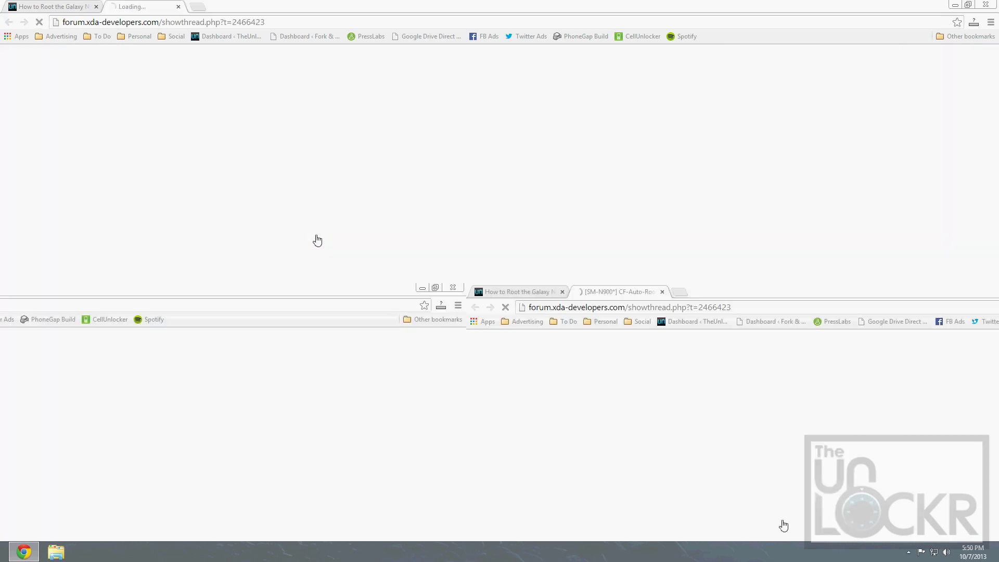
scroll(373, 200, down, 20)
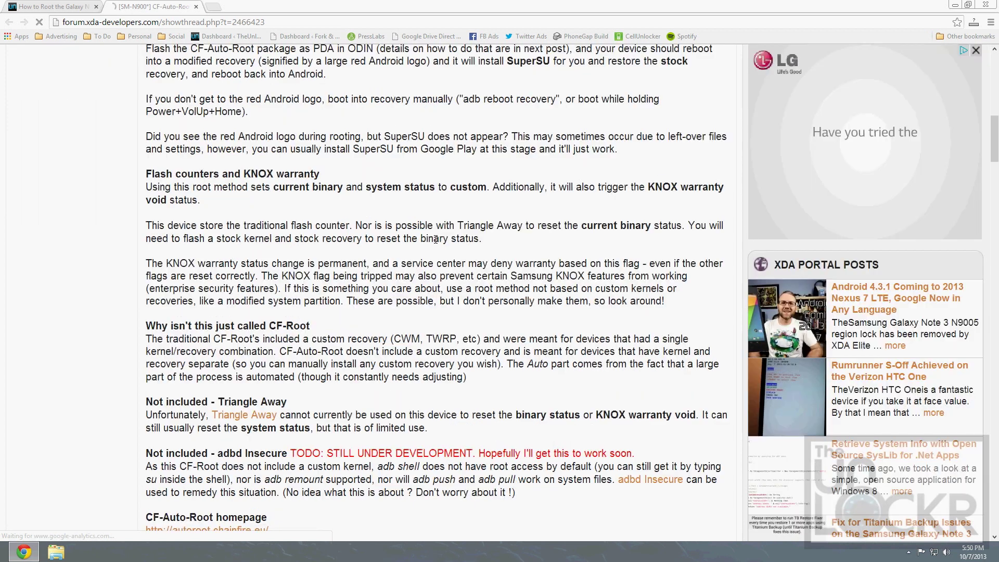
scroll(436, 241, down, 20)
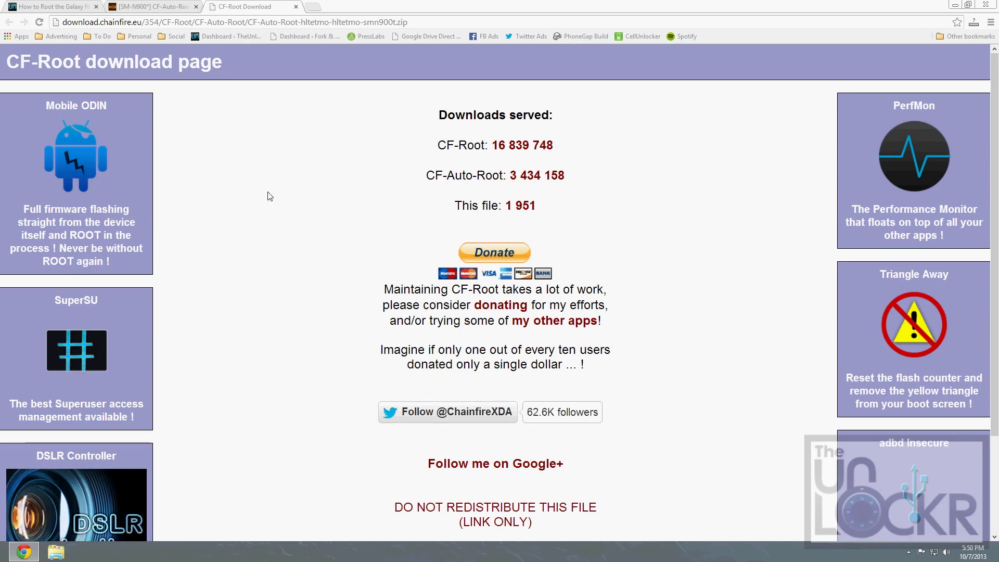
Step: Check the thread's download list, then return to the CF-Root download page
scroll(677, 323, down, 3)
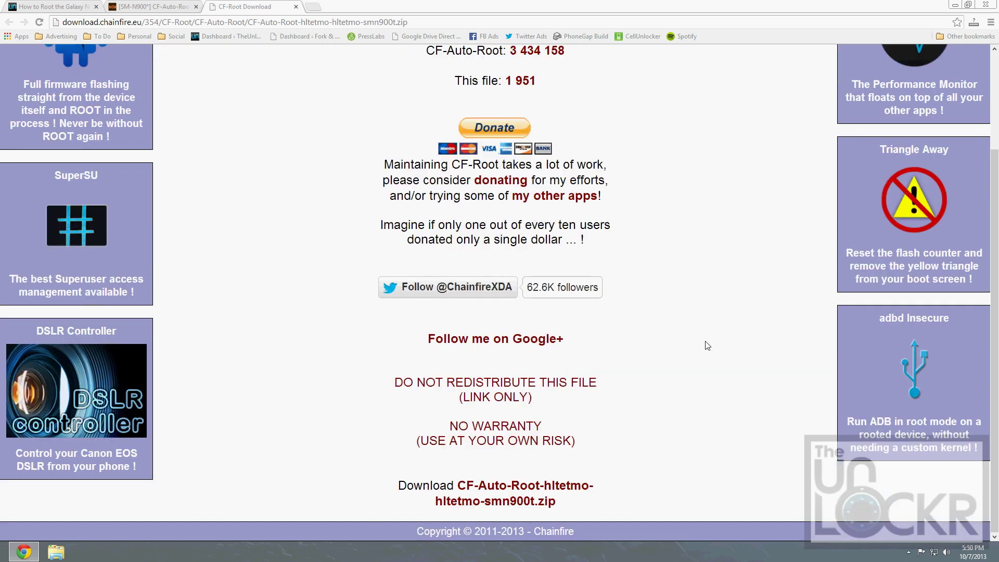
click(163, 4)
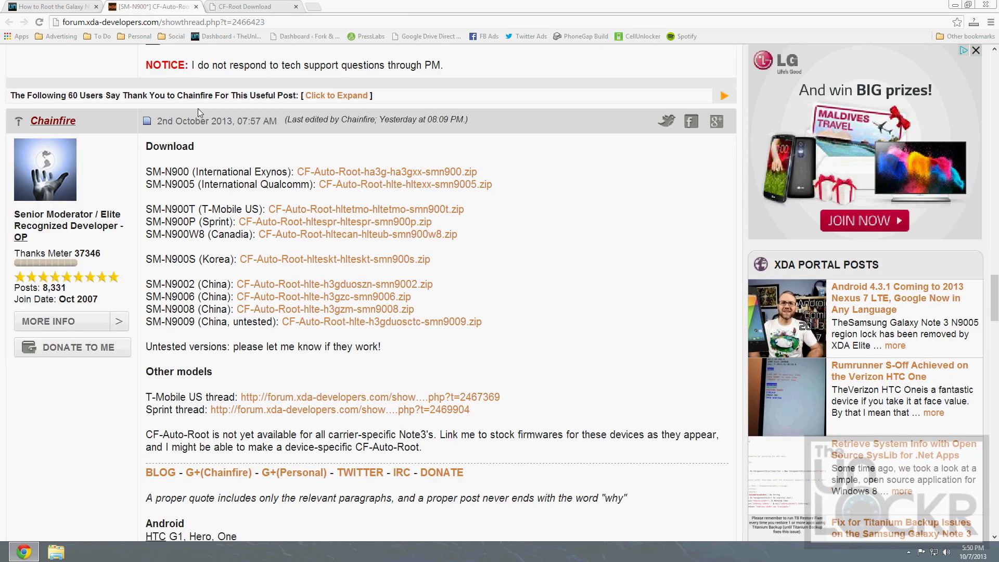
click(224, 6)
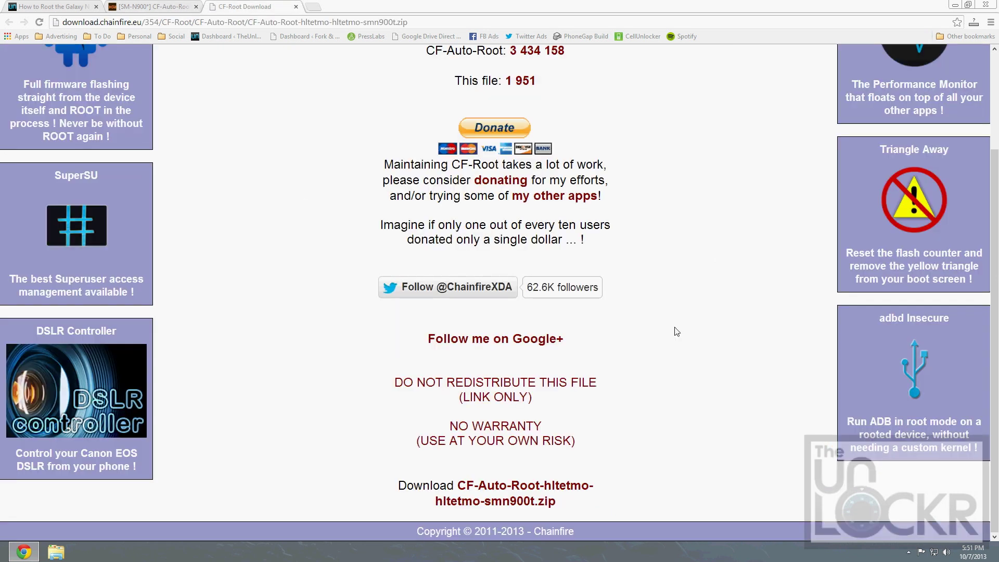
Step: Download CF-Auto-Root-hltetmo-hltetmo-smn900t.zip, choosing the Desktop as the save location
click(501, 487)
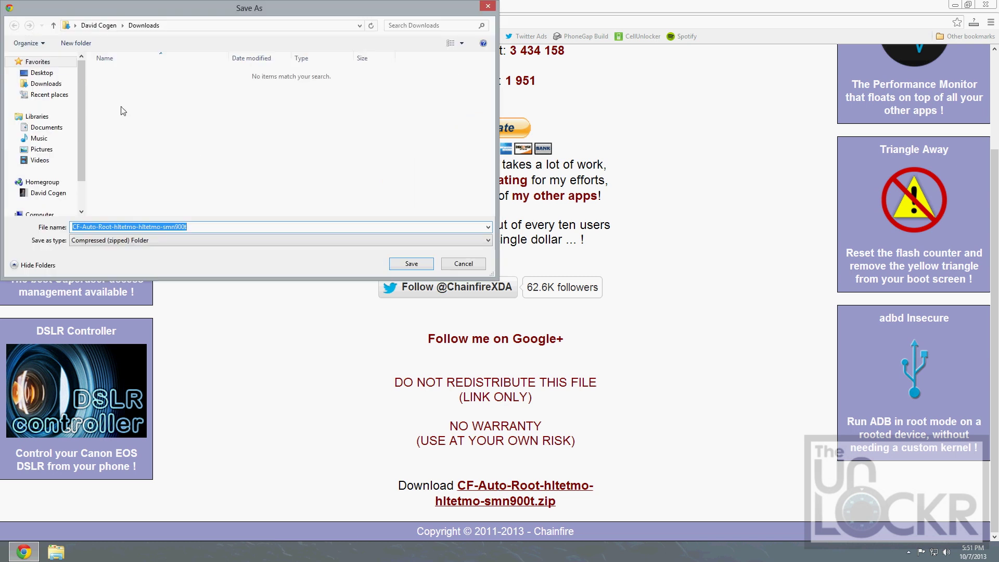
click(42, 73)
click(410, 264)
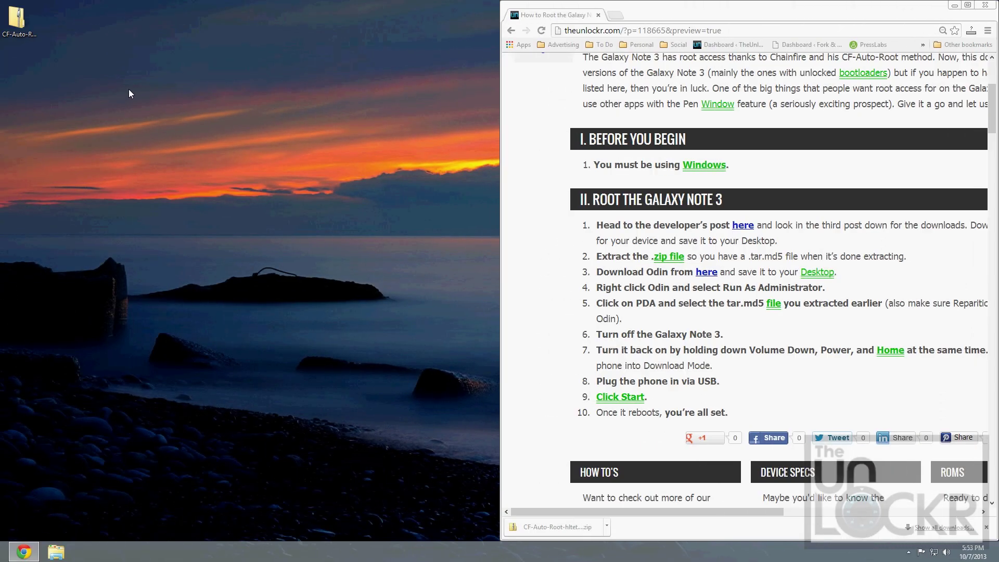
Step: Extract the CF-Auto-Root zip onto the Desktop without auto-opening, then open the extracted folder
right_click(18, 21)
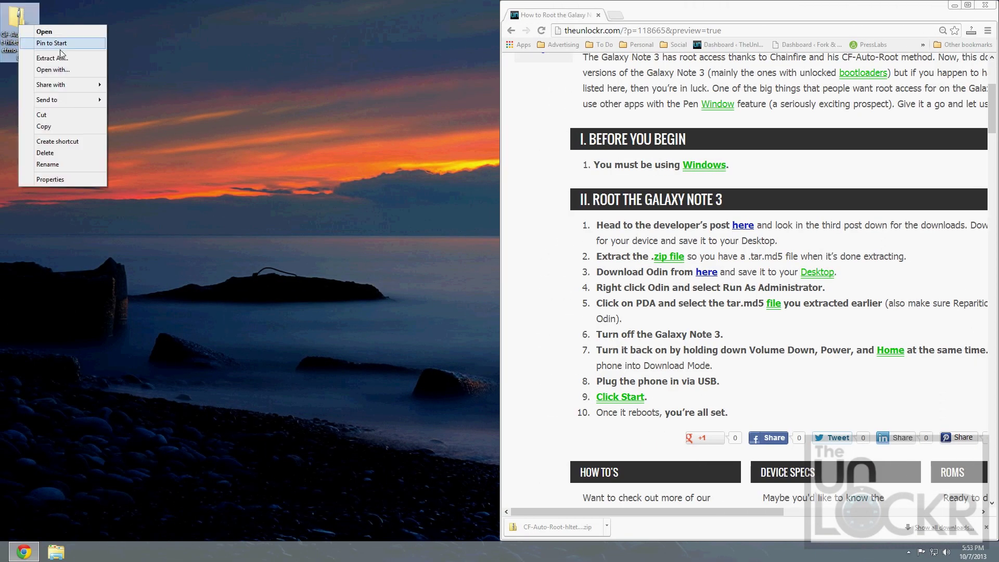
click(42, 58)
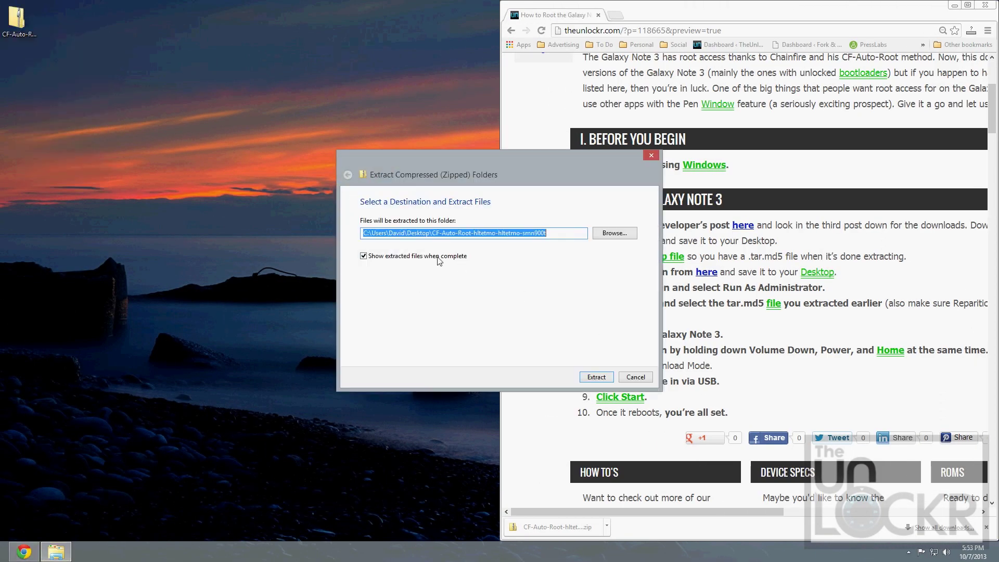
click(438, 257)
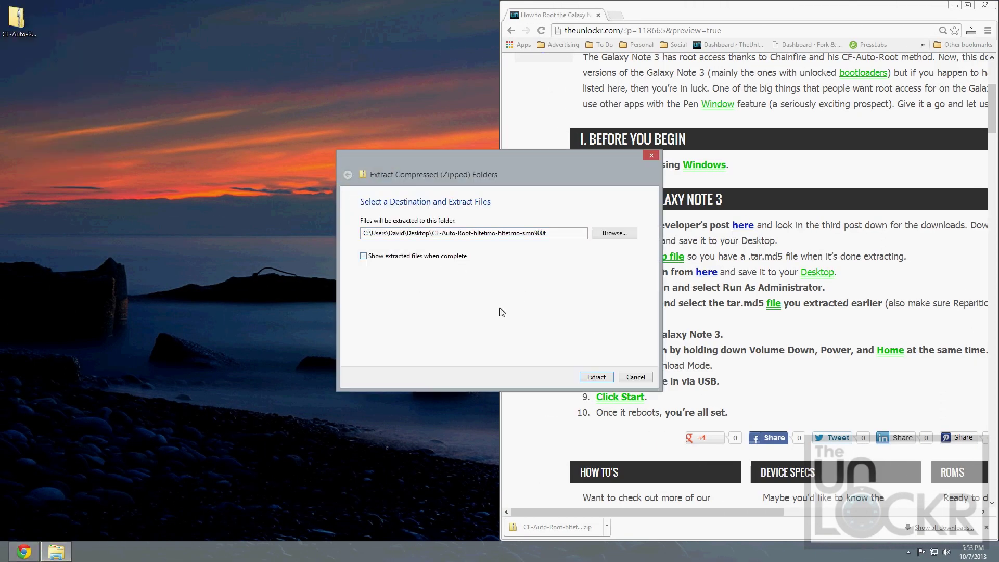
click(603, 382)
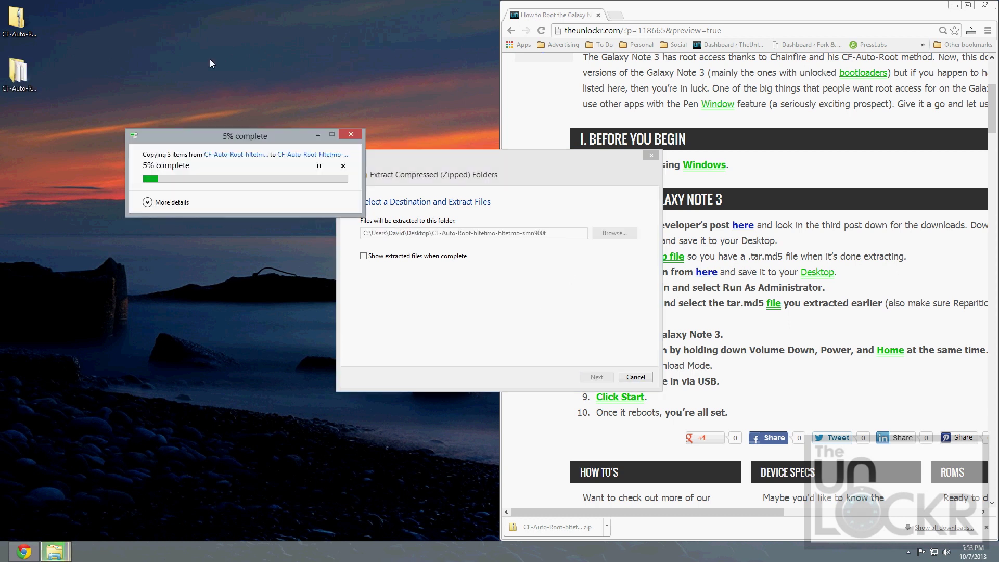
double_click(20, 76)
Step: Arrange the folder window, widen the name column, and select Odin3-v1.85 beside the .tar.md5 file
click(416, 197)
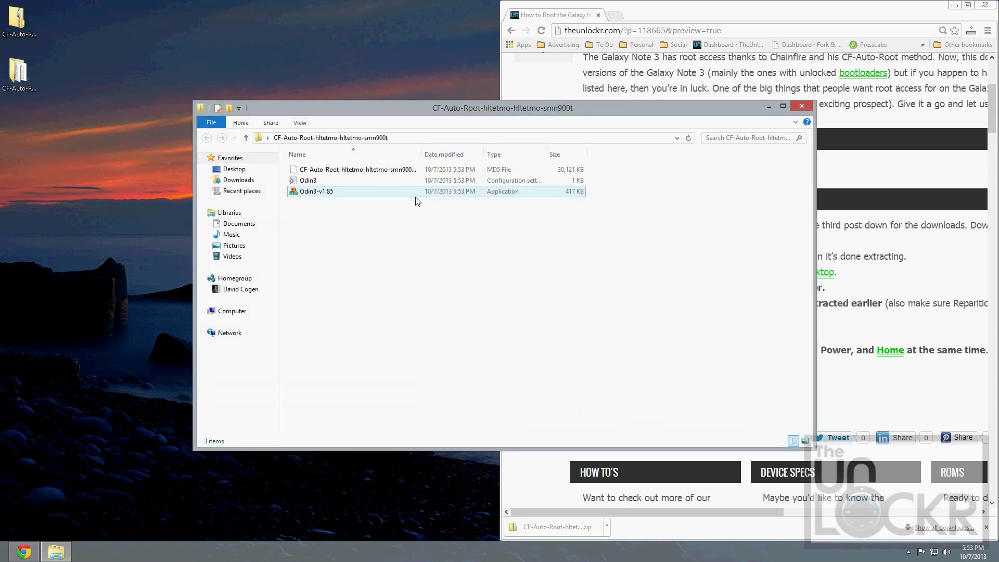
click(417, 202)
drag(396, 108, 281, 29)
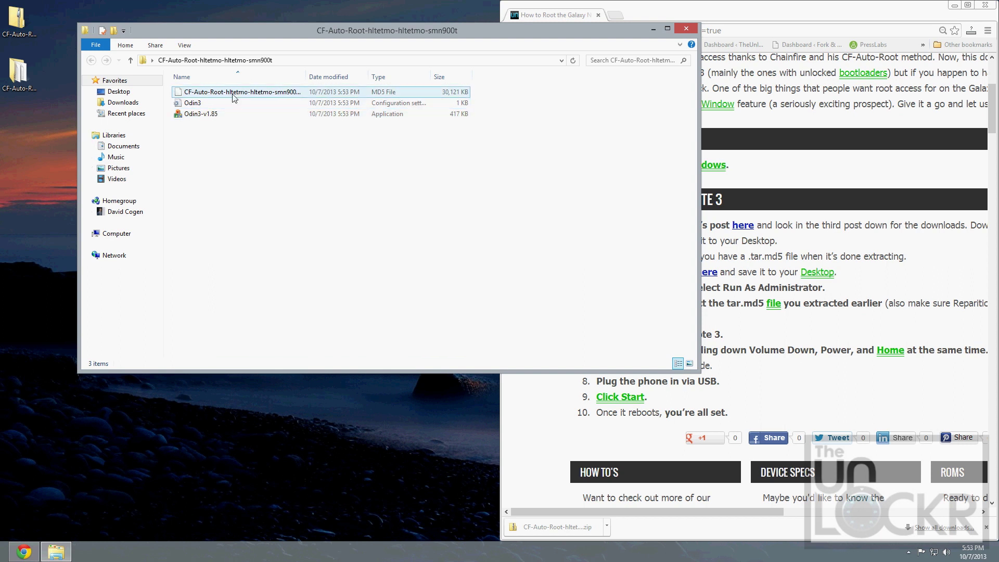
click(248, 94)
drag(306, 76, 437, 76)
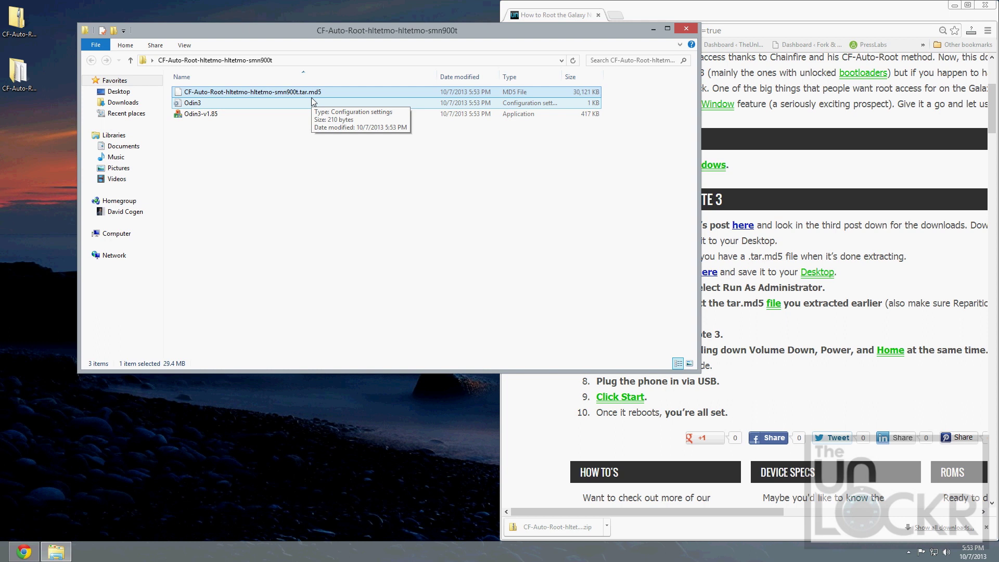
click(208, 116)
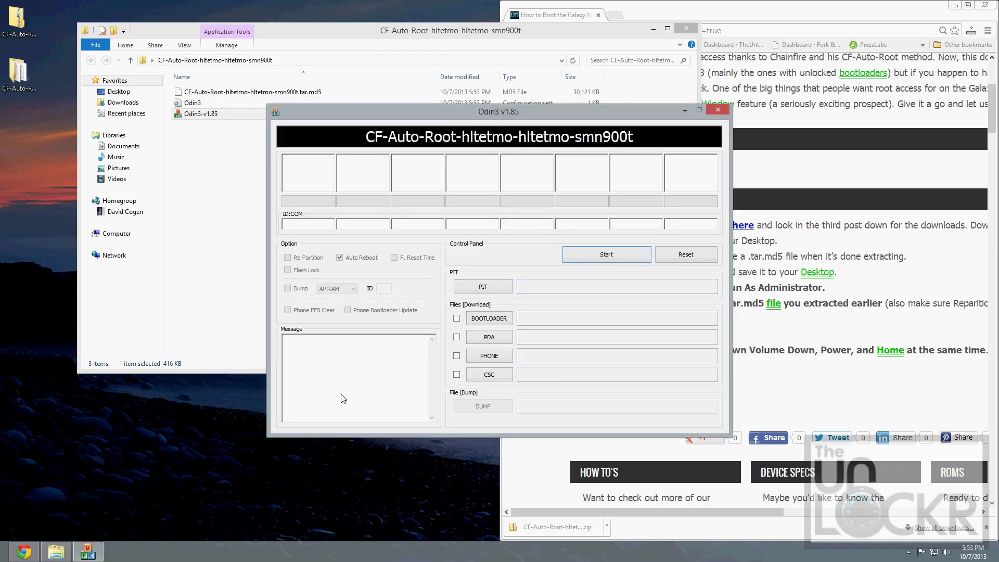
Step: Load the CF-Auto-Root .tar.md5 file into Odin3's PDA slot
click(491, 342)
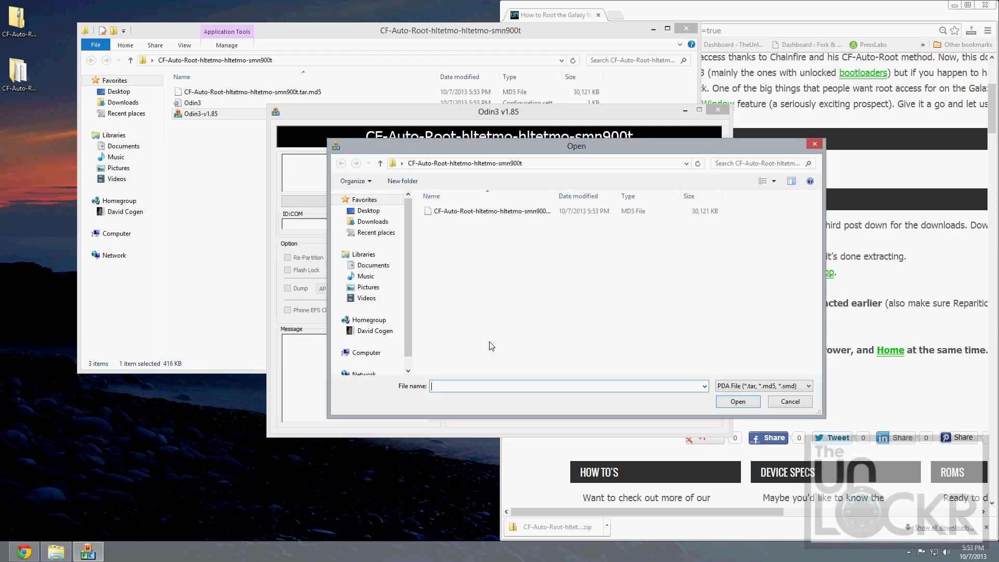
click(514, 212)
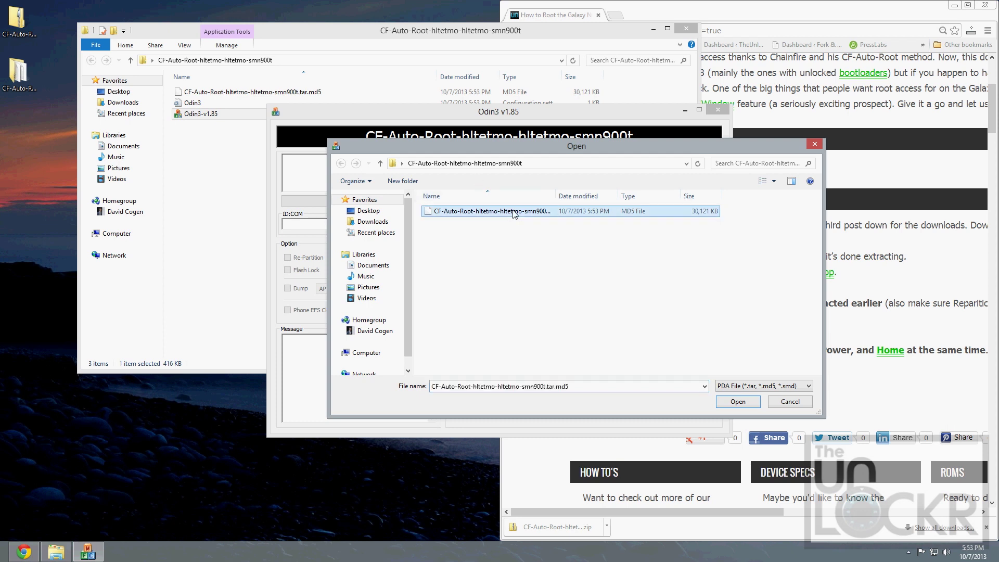
double_click(557, 195)
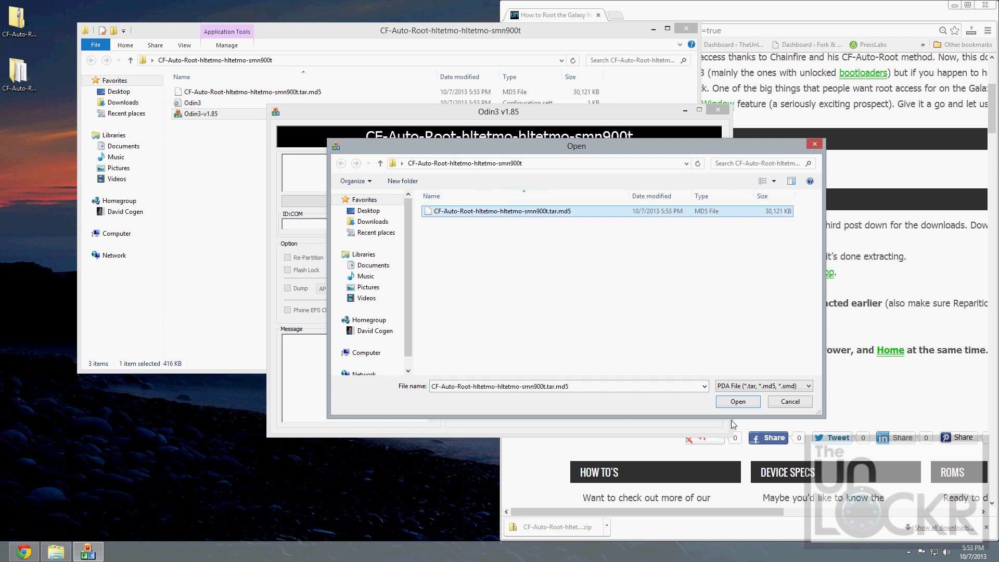
click(737, 405)
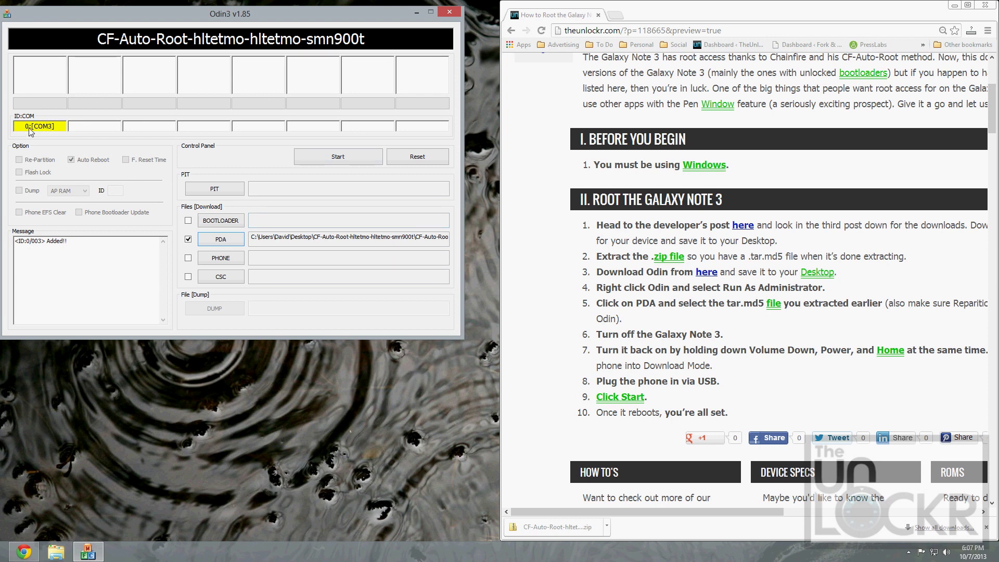
Step: Confirm the phone on COM3 and flash CF-Auto-Root until Odin reports PASS!
drag(30, 129, 54, 127)
click(59, 126)
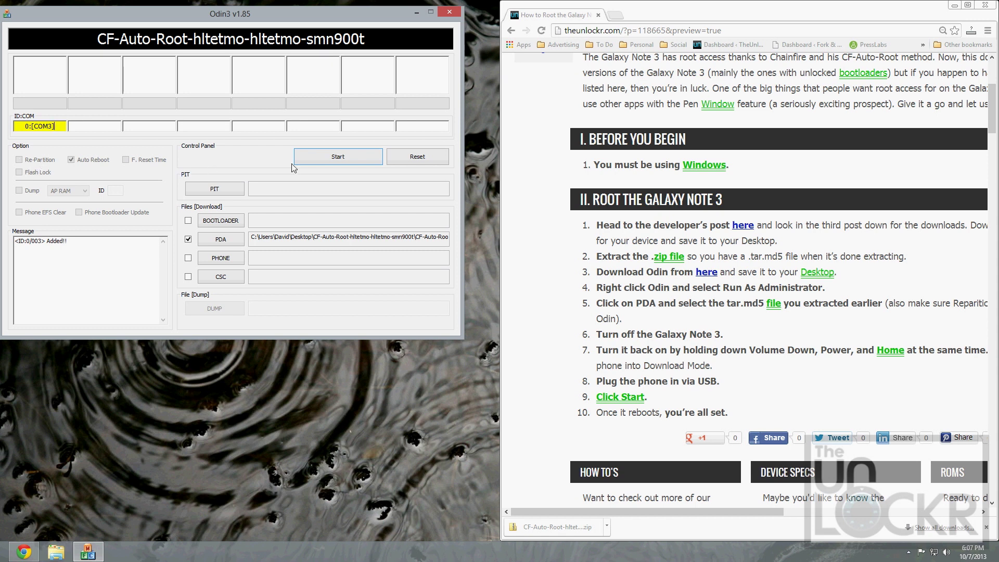
click(322, 157)
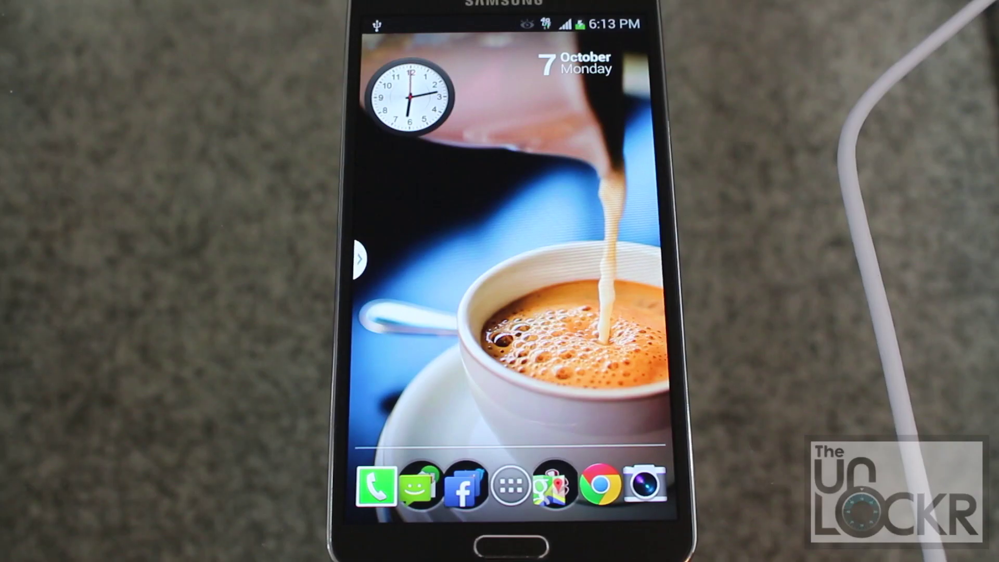
click(500, 478)
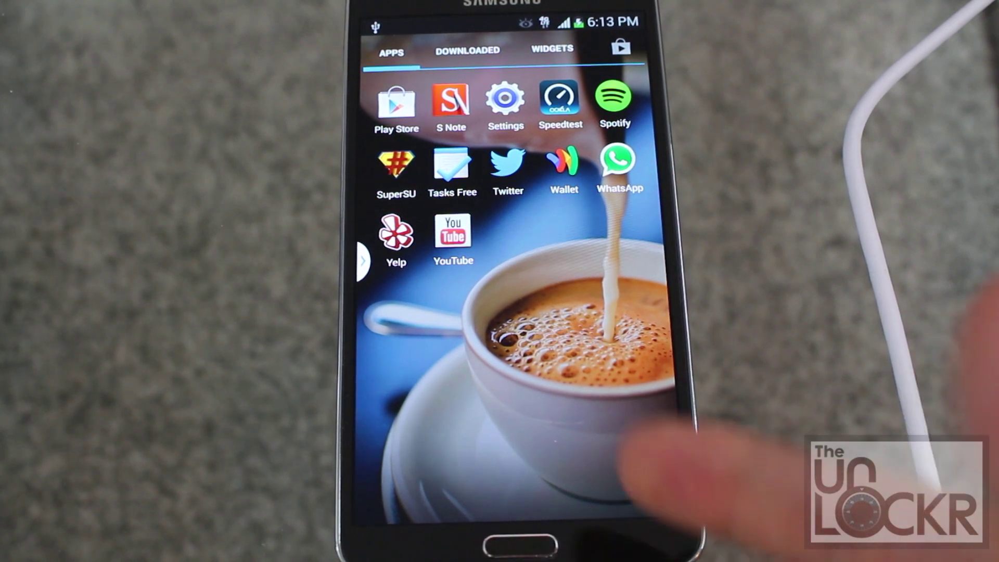
click(604, 545)
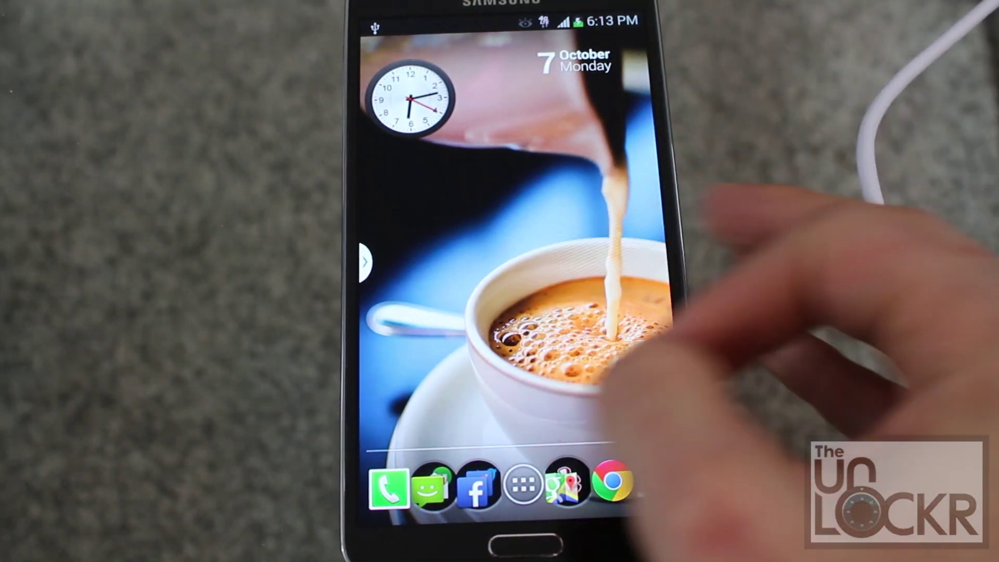